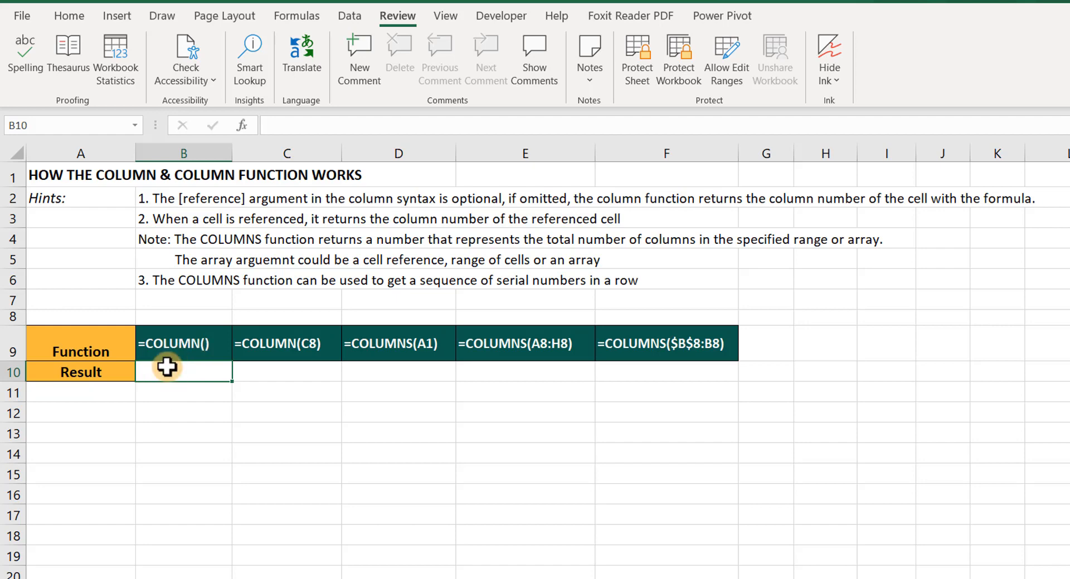
Step: Enter the formula =COLUMN() in cell B10 beneath the first function heading
type("=")
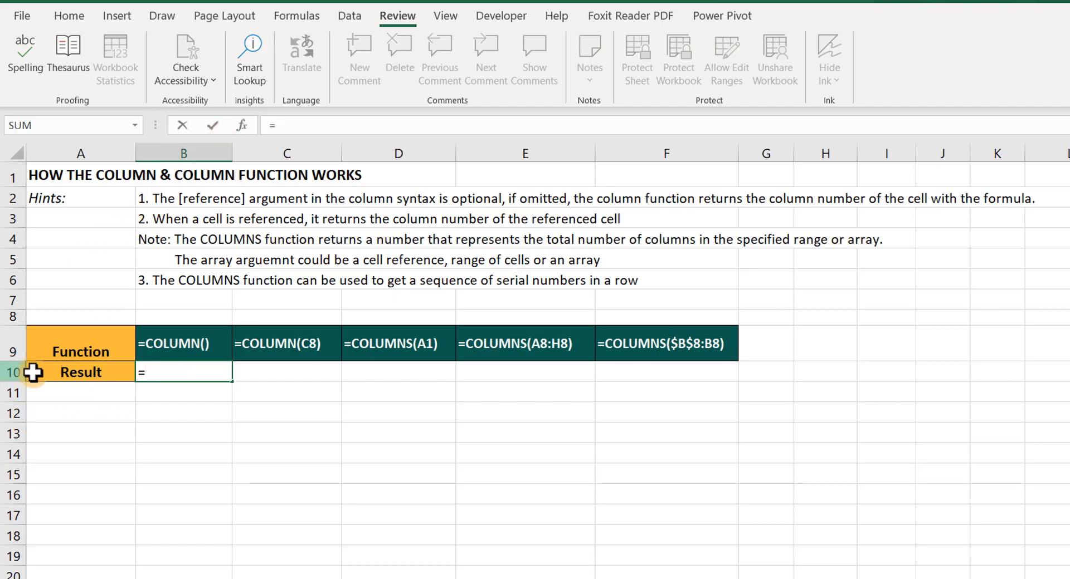
type("column")
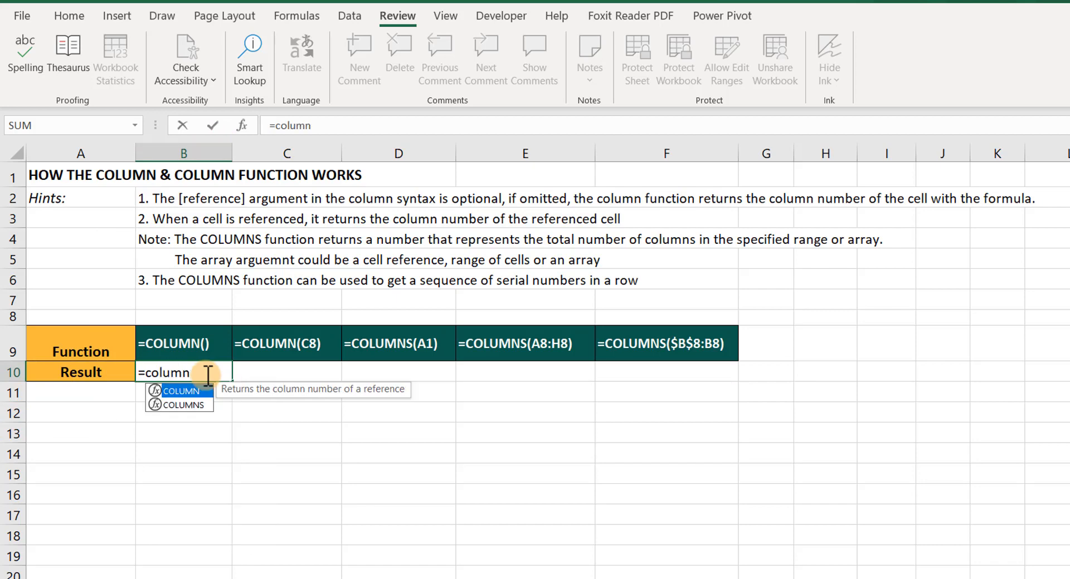
key("Tab")
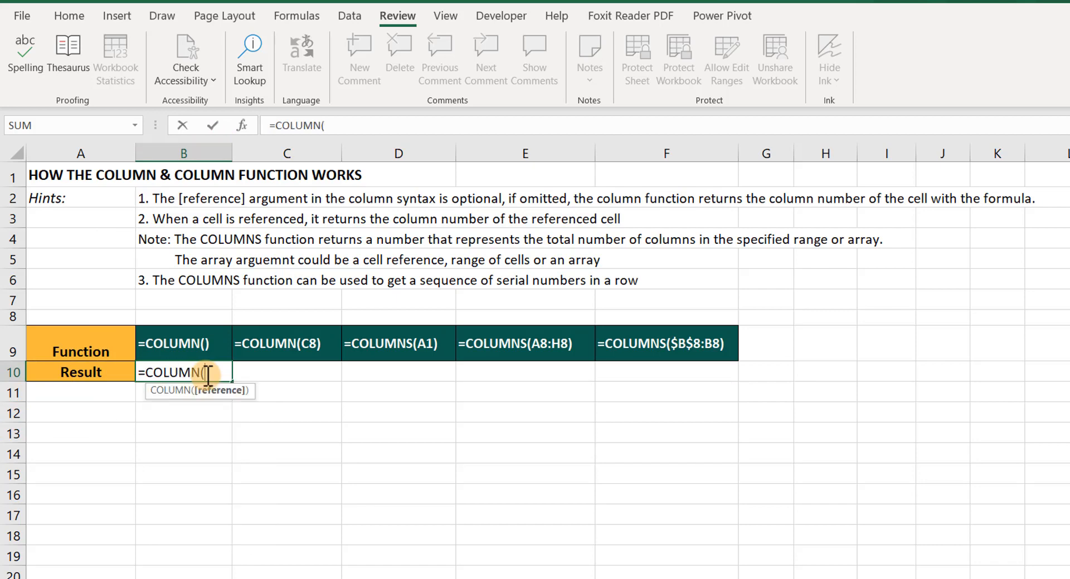
type(")")
key("Return")
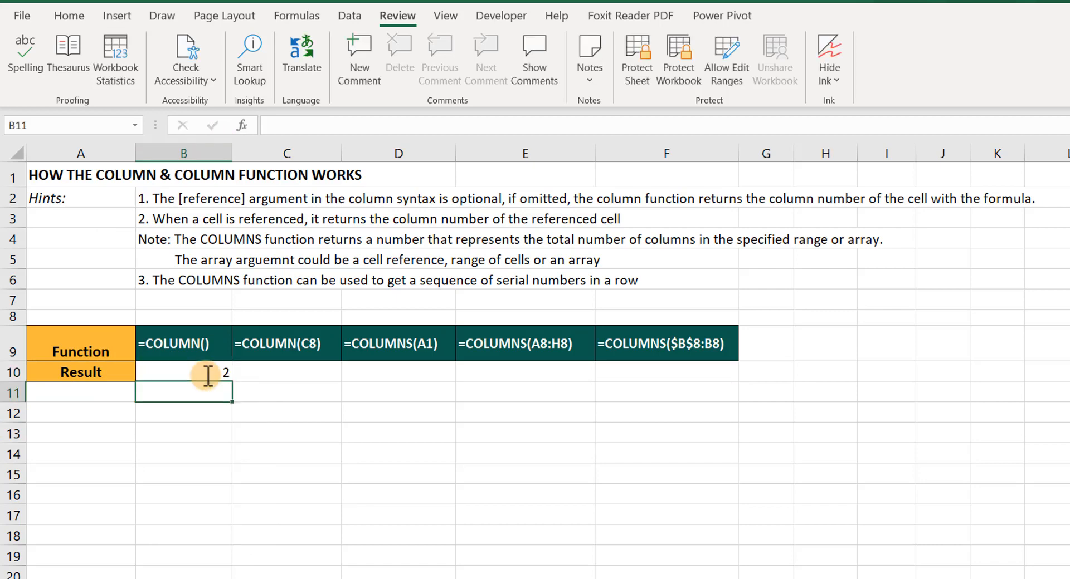
left_click(193, 370)
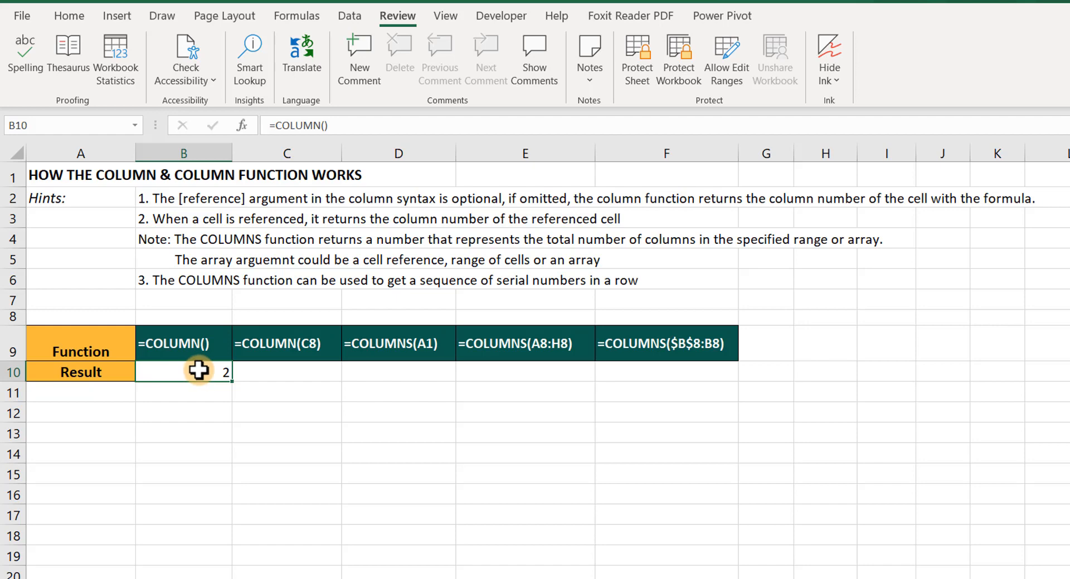
Step: Enter =COLUMN(C8) in cell C10, picking cell C8 as the reference
left_click(270, 369)
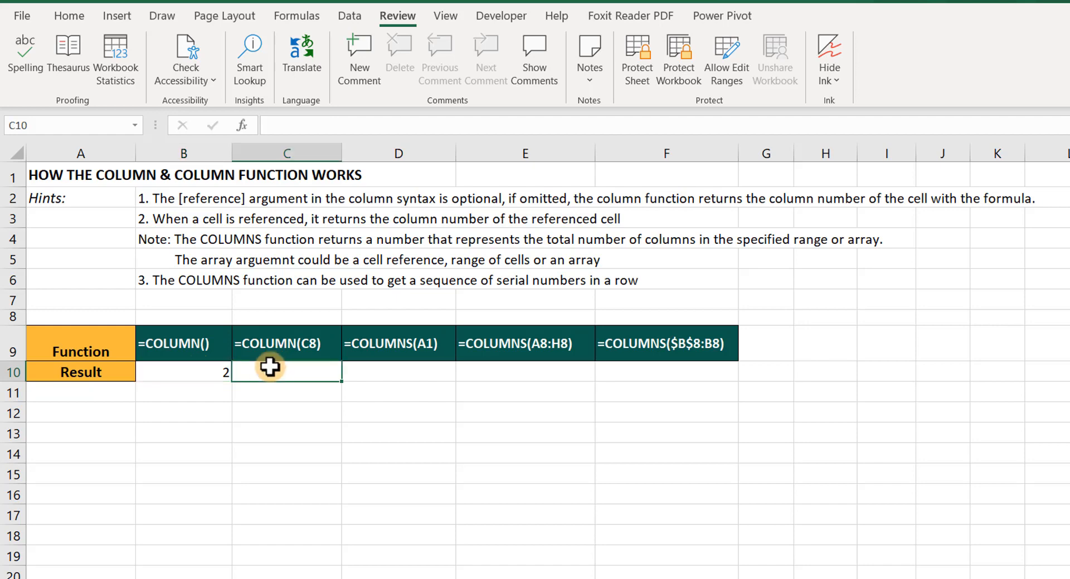
type("=column")
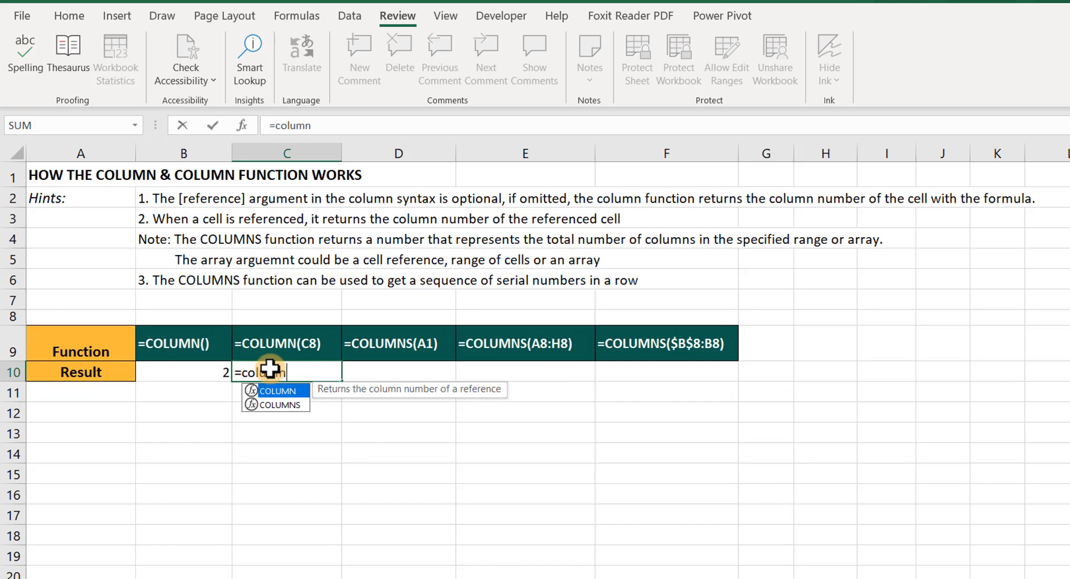
key("Tab")
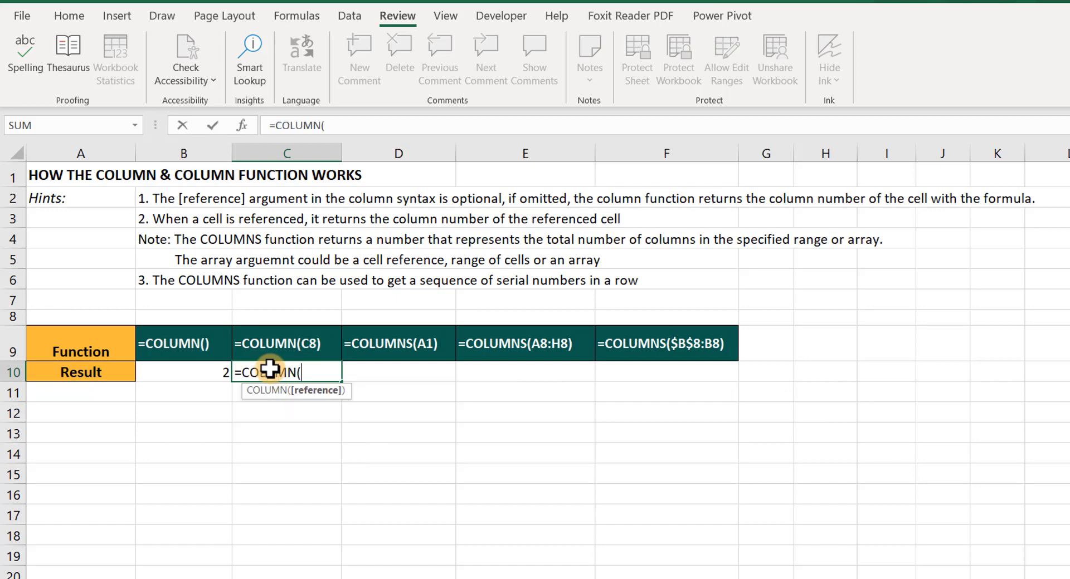
left_click(311, 317)
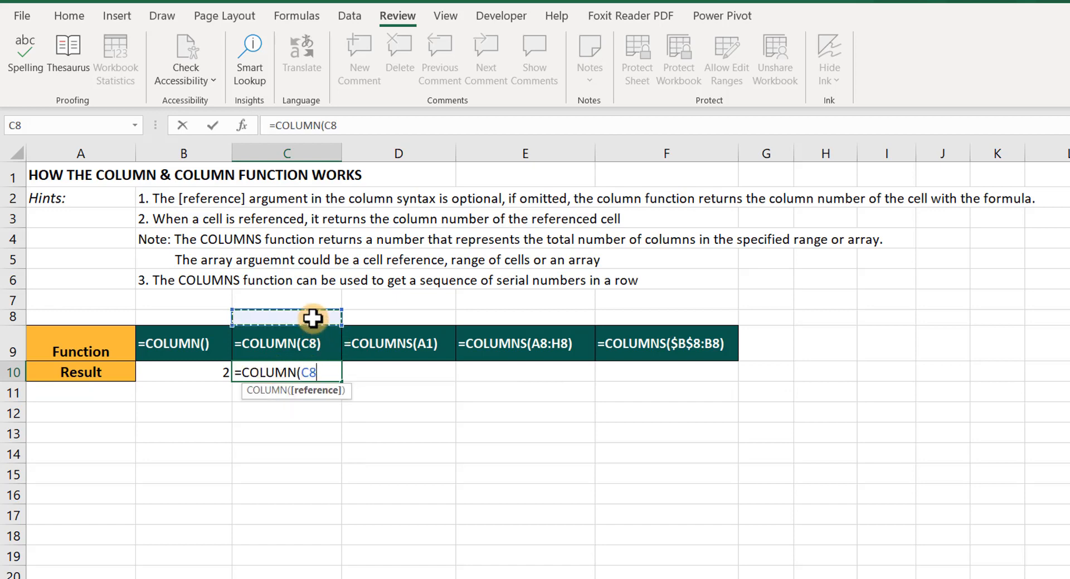
type(")")
key("Return")
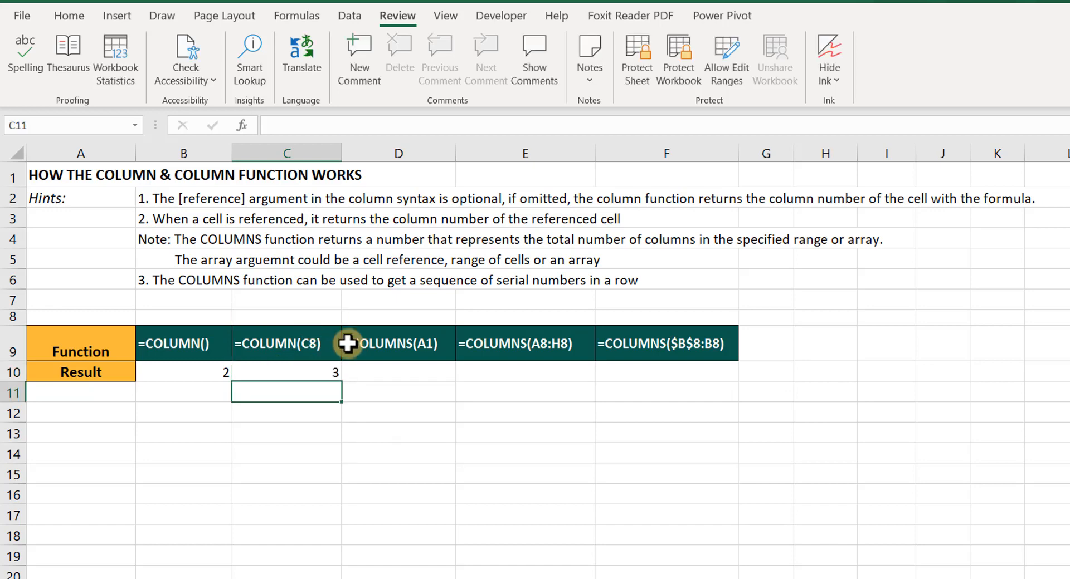
left_click(307, 369)
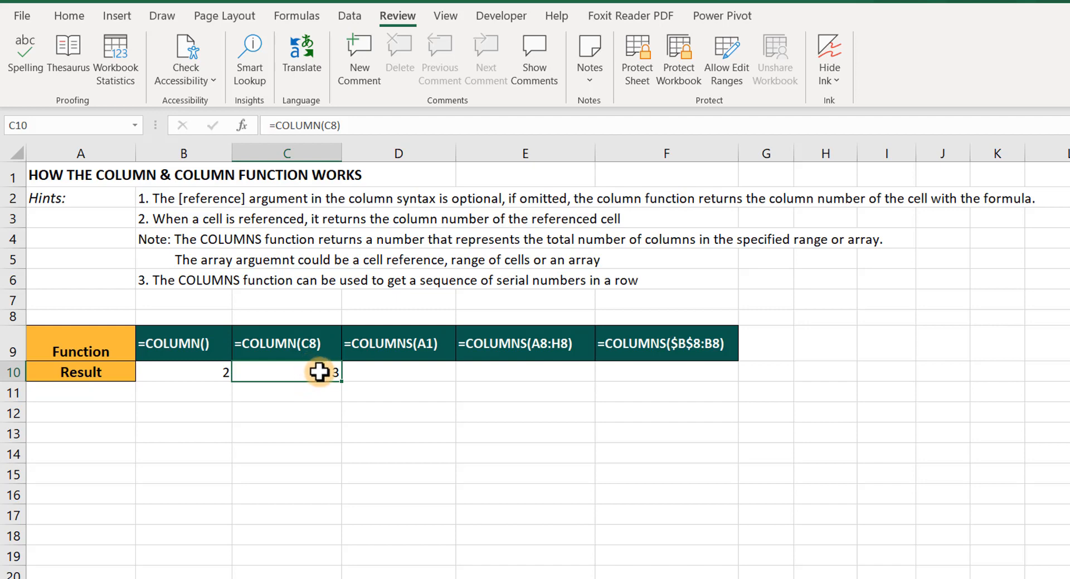
Step: Enter =COLUMNS(A1) in cell D10, picking cell A1 as the array
left_click(372, 370)
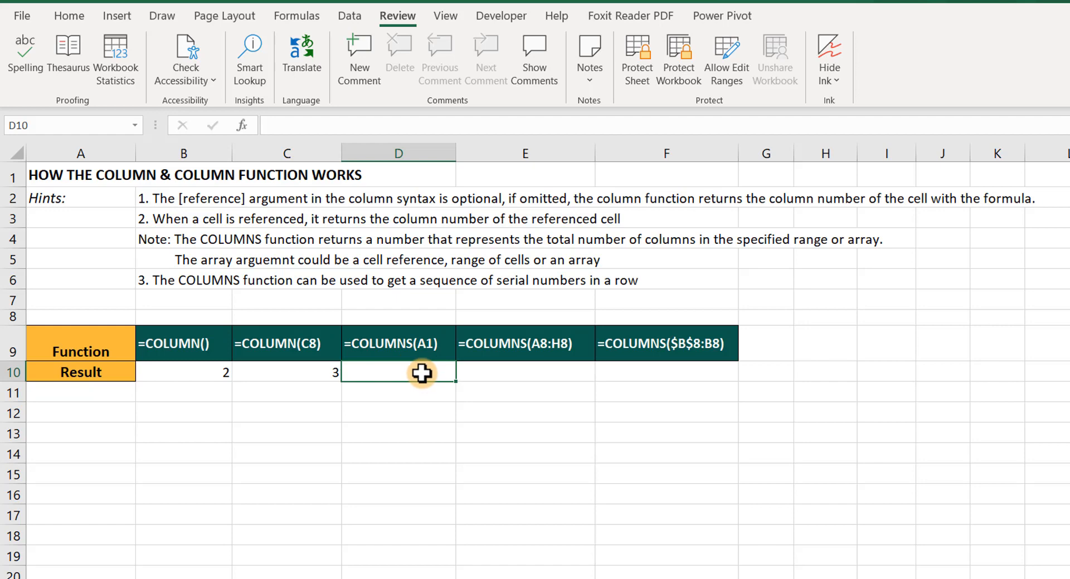
type("=col")
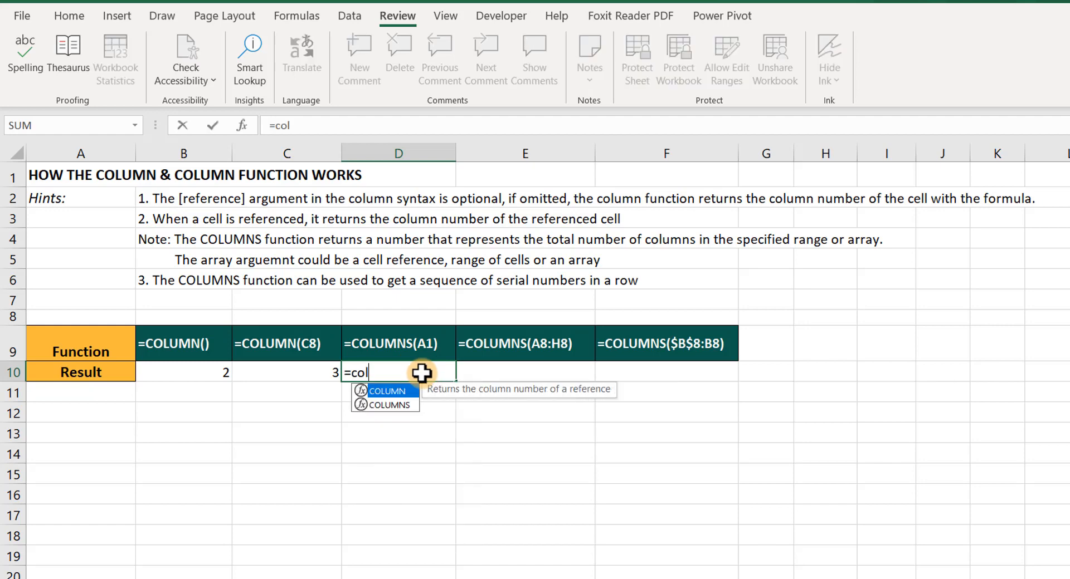
type("umns")
key("Tab")
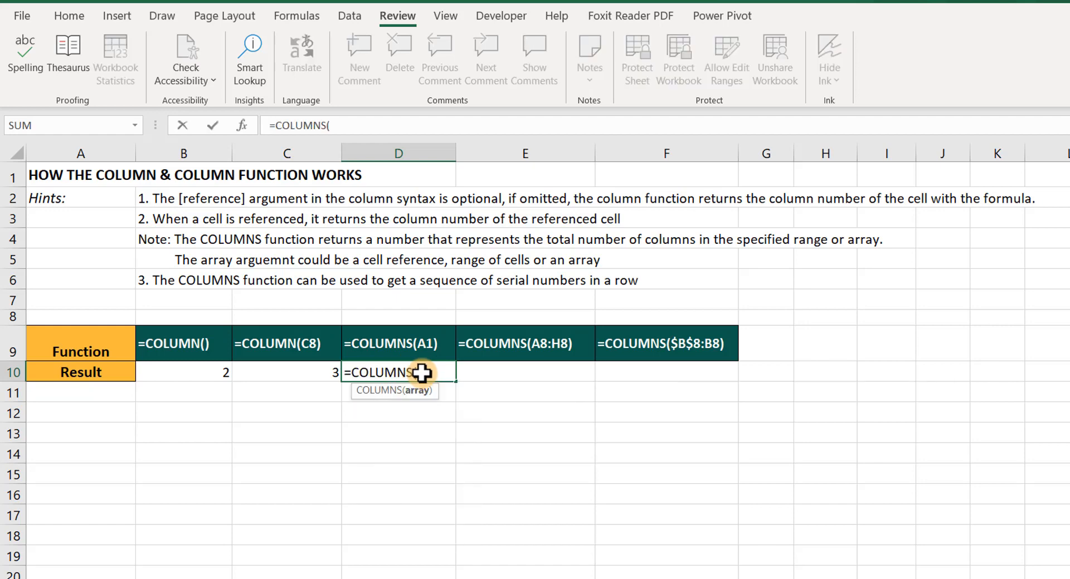
left_click(51, 168)
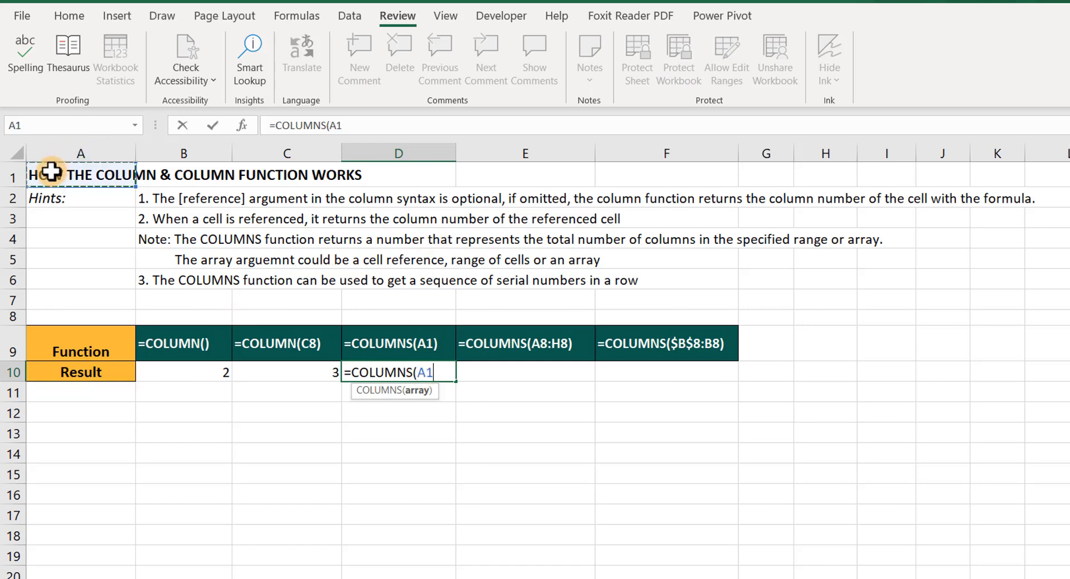
type(")")
key("Return")
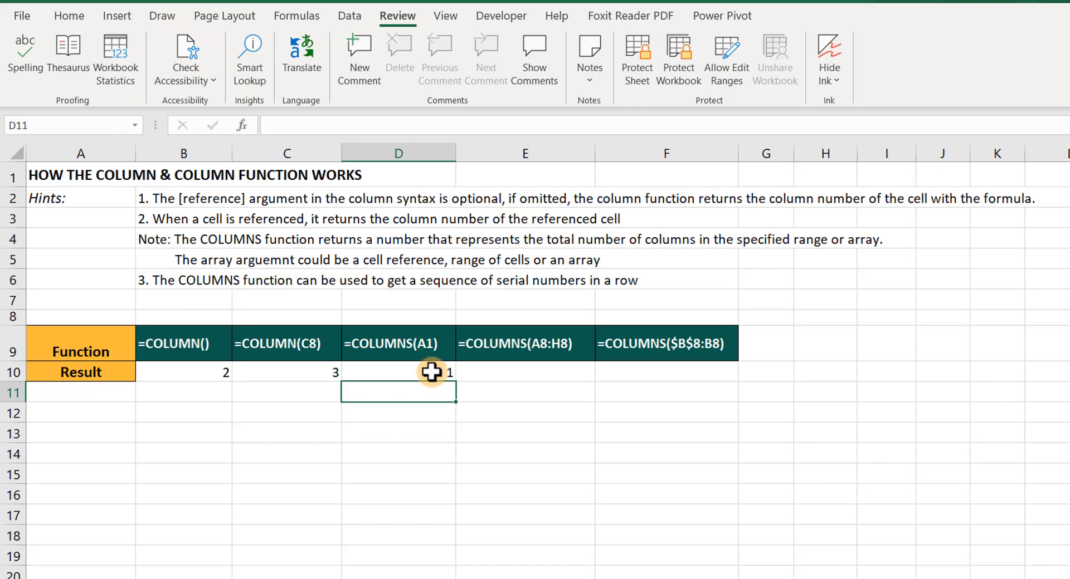
left_click(432, 372)
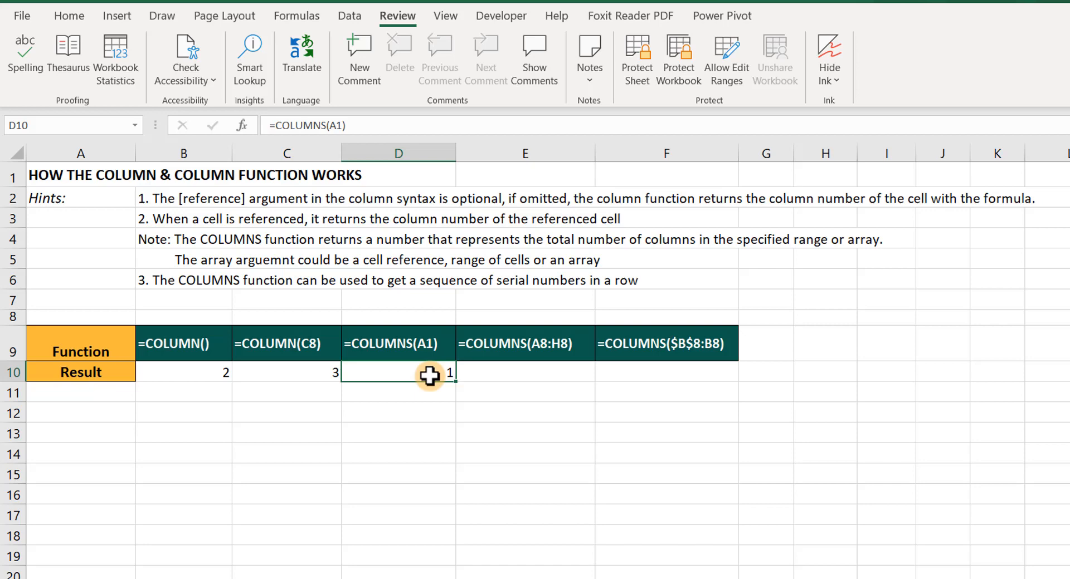
Step: Enter =COLUMNS(A8:H8) in cell E10 by selecting the range A8:H8 as the array
left_click(501, 370)
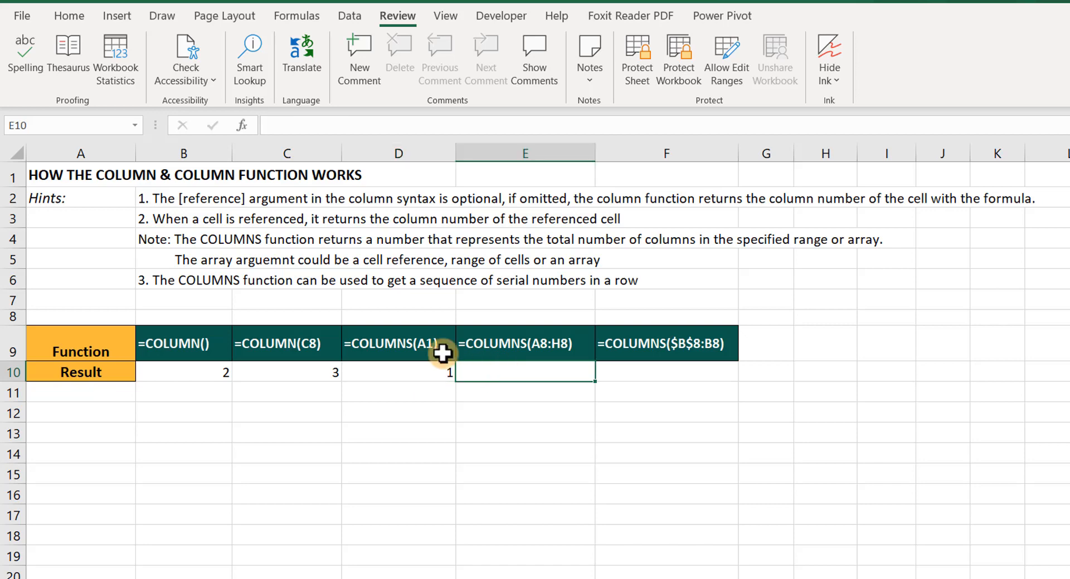
type("=col")
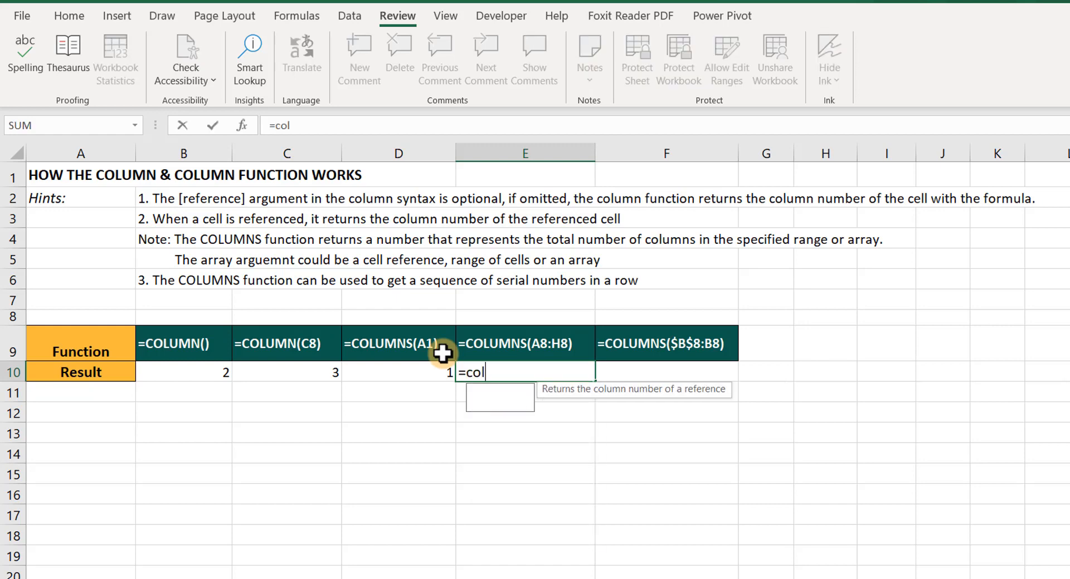
type("umns")
key("Tab")
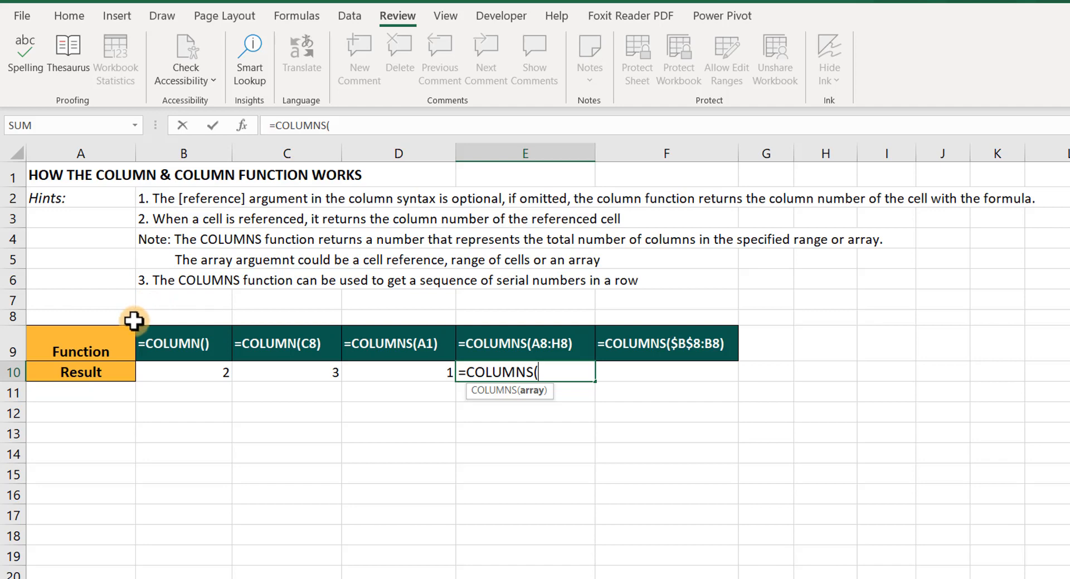
left_click_drag(106, 314, 827, 316)
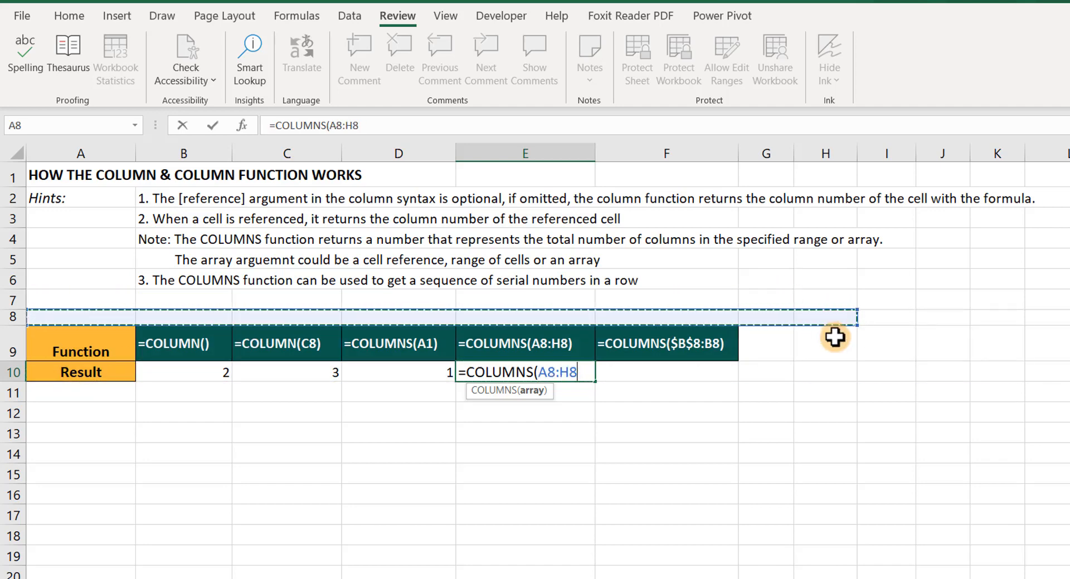
type(")")
key("Return")
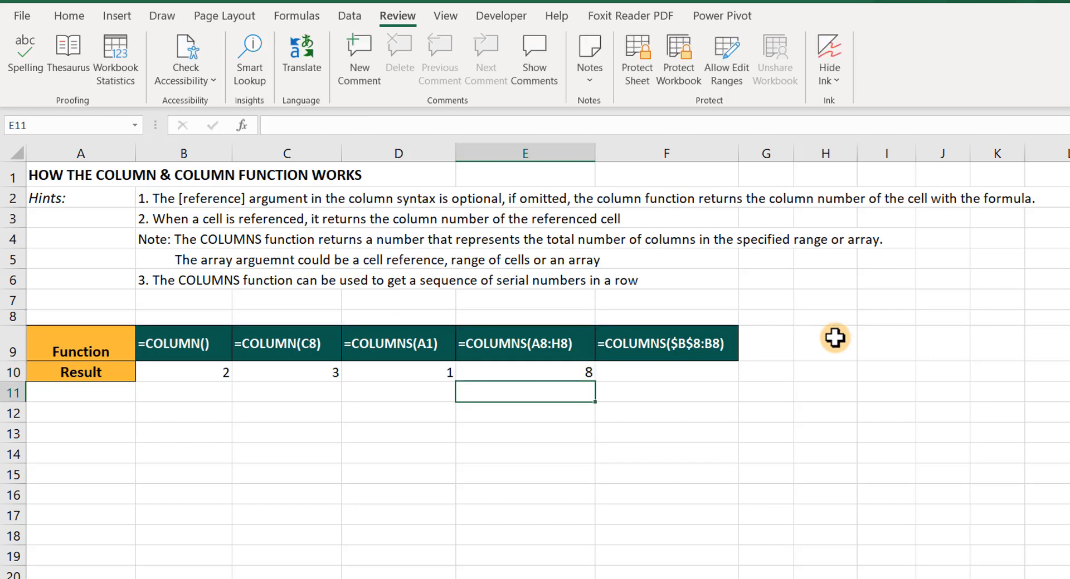
left_click(586, 375)
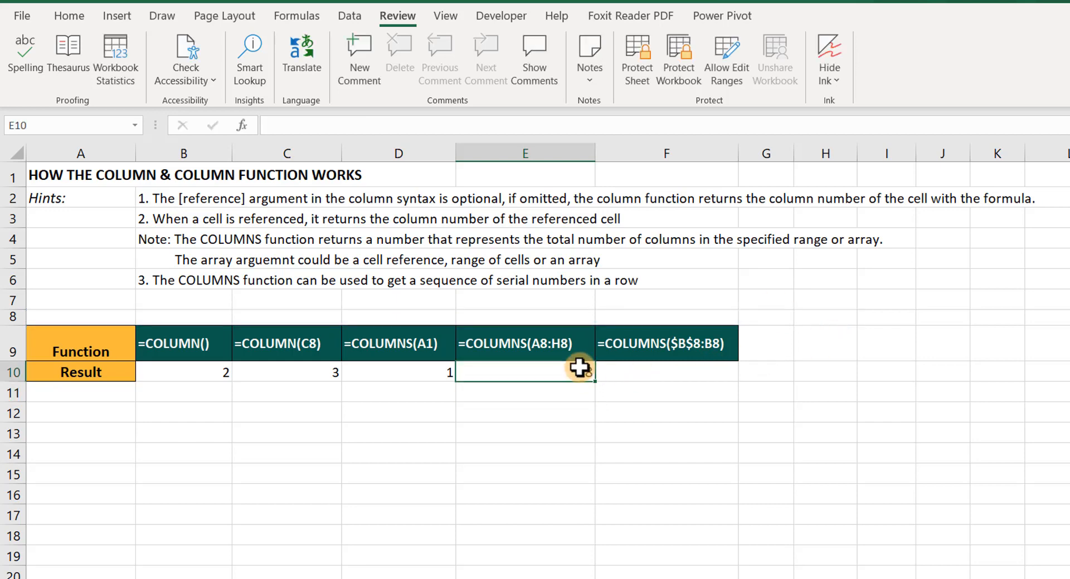
double_click(586, 375)
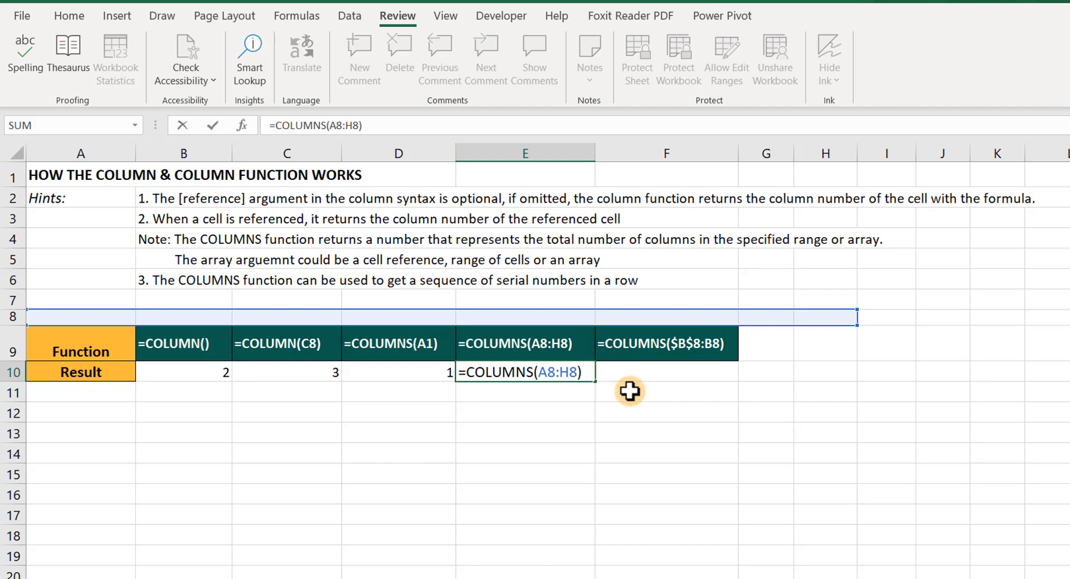
key("Return")
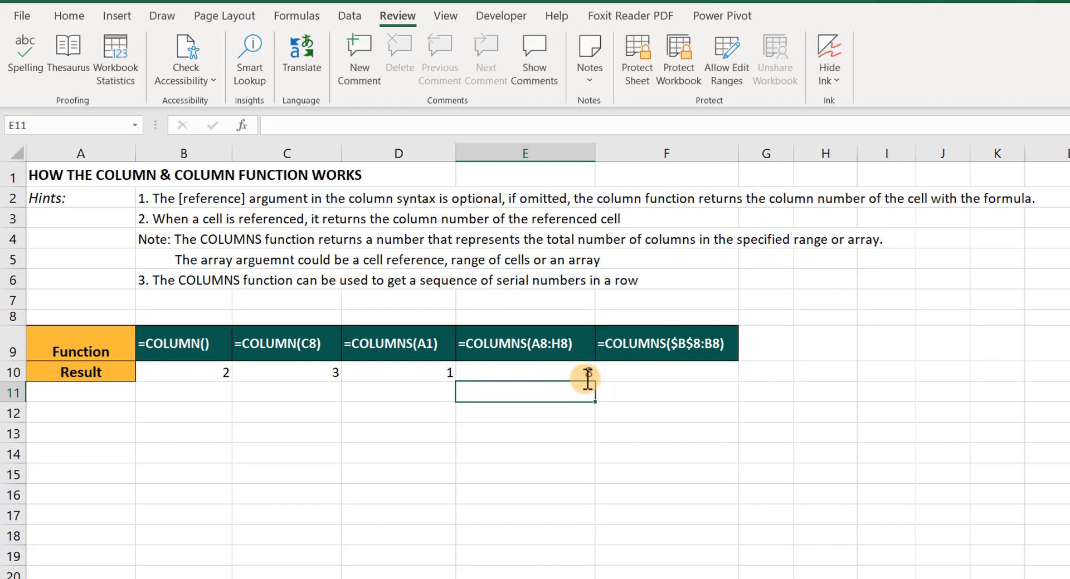
Step: Enter =COLUMNS($B$8:B8) in cell F10, making the starting reference B8 absolute
left_click(636, 374)
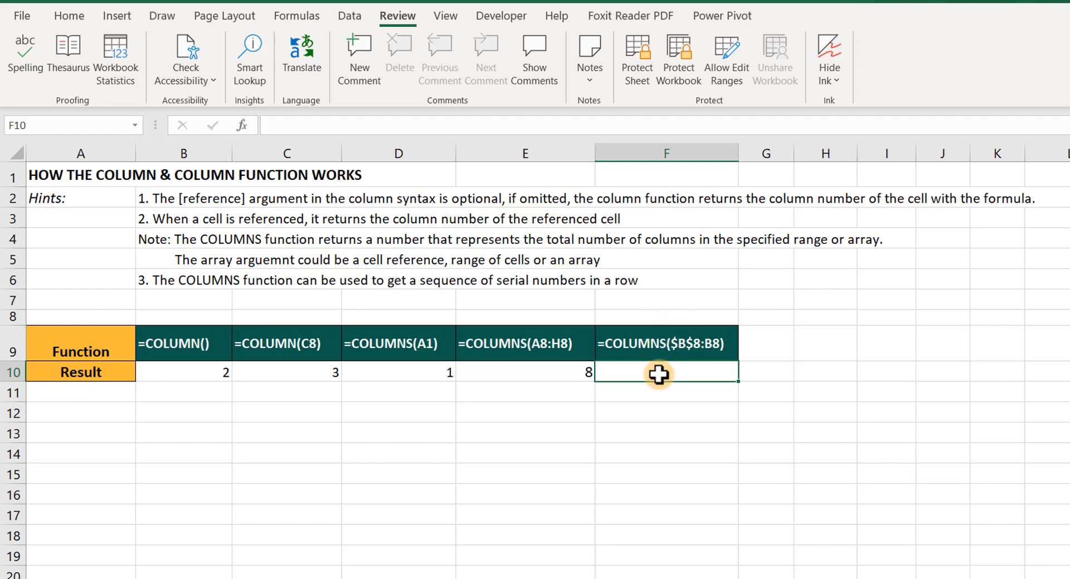
type("=co")
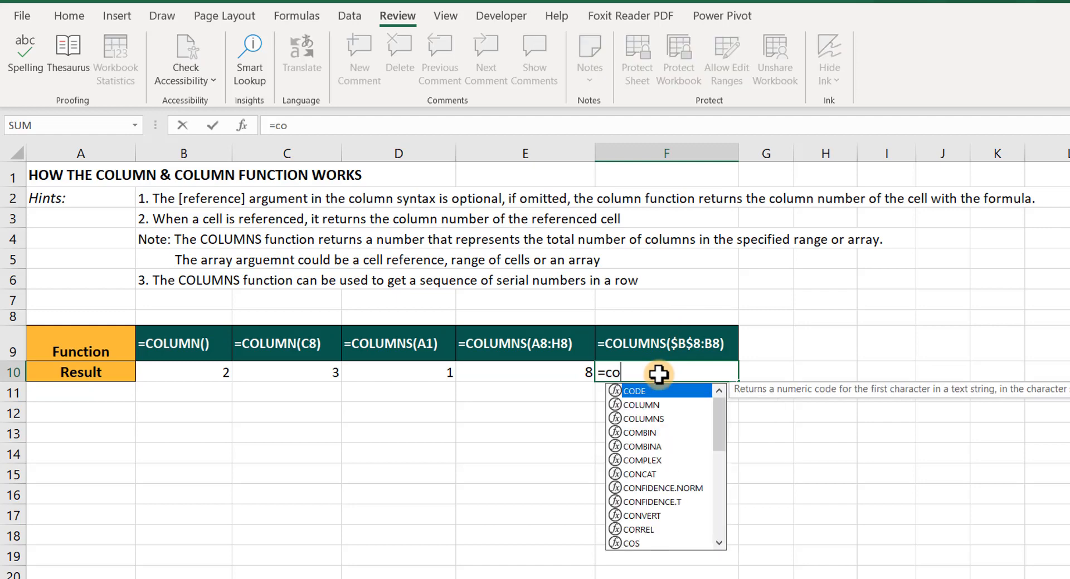
type("lumns")
key("Tab")
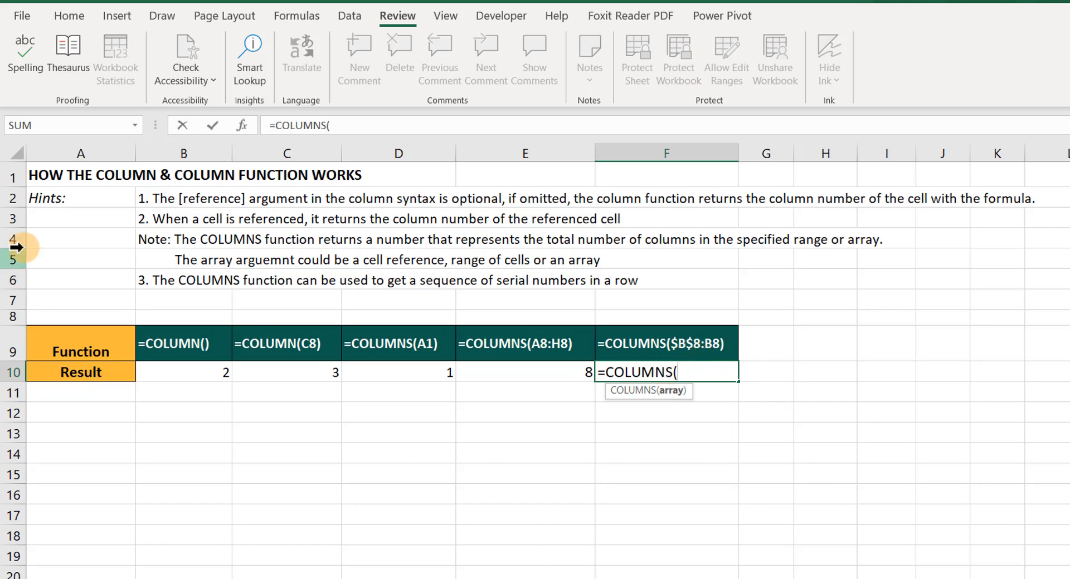
left_click(167, 316)
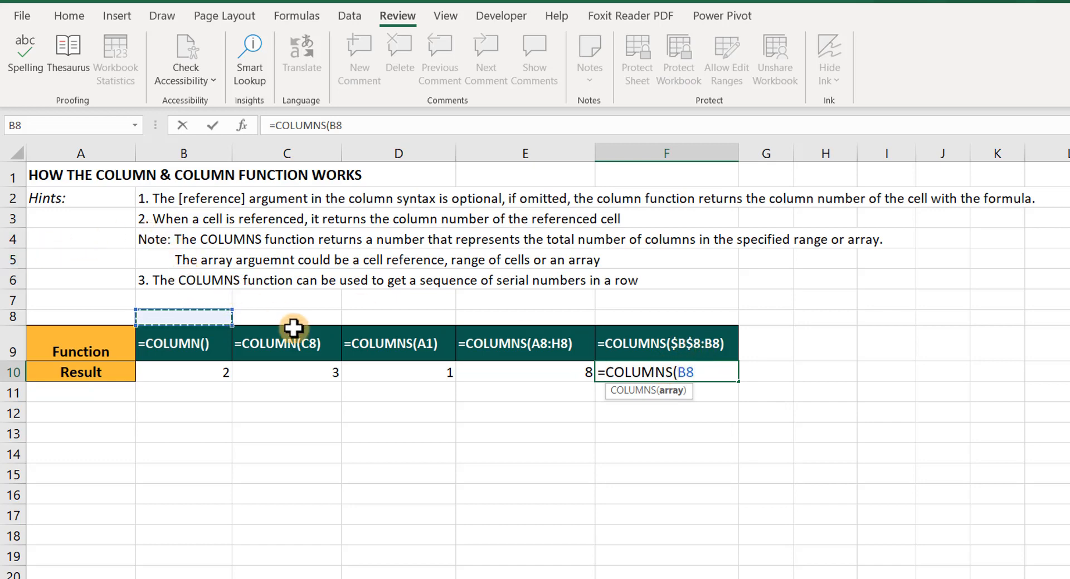
type(":B8")
double_click(698, 373)
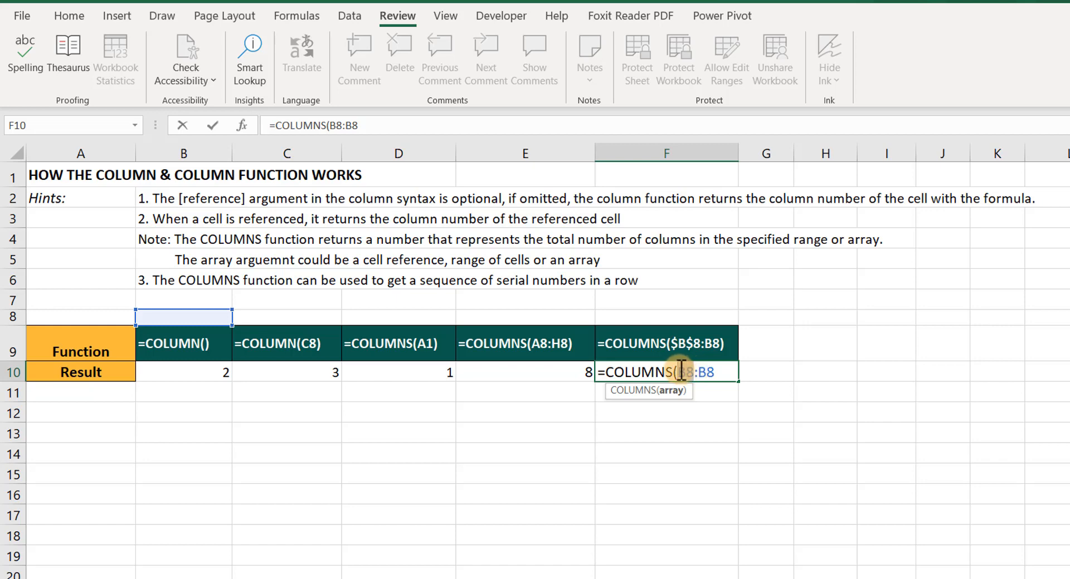
double_click(681, 372)
key("F4")
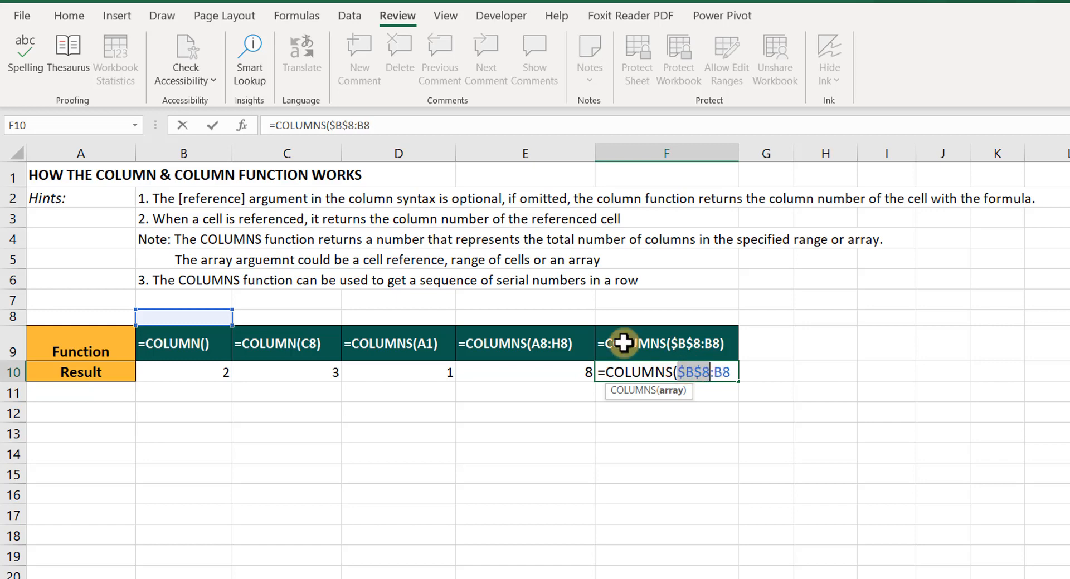
left_click(731, 369)
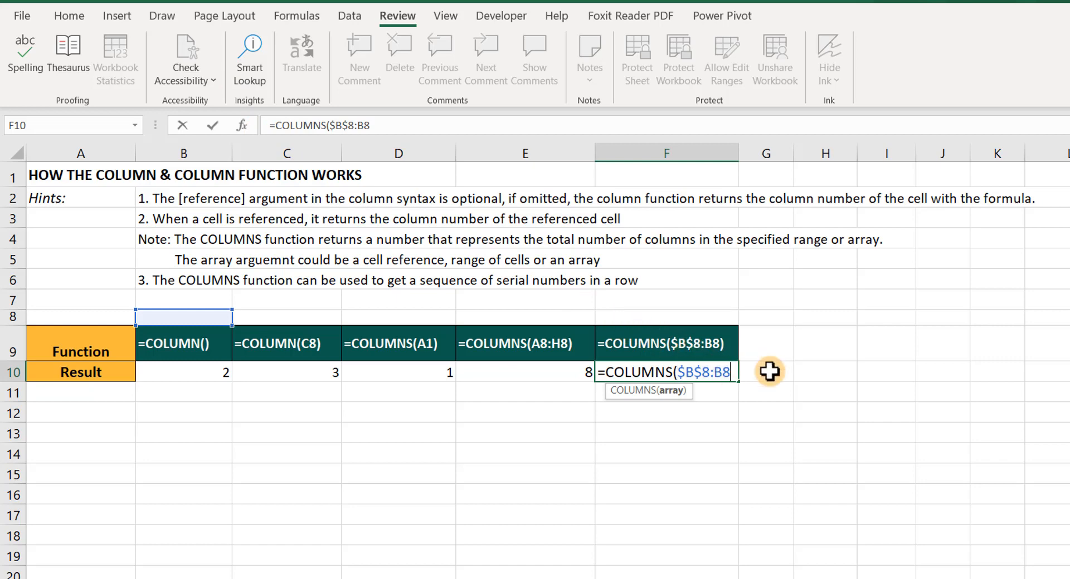
key("Return")
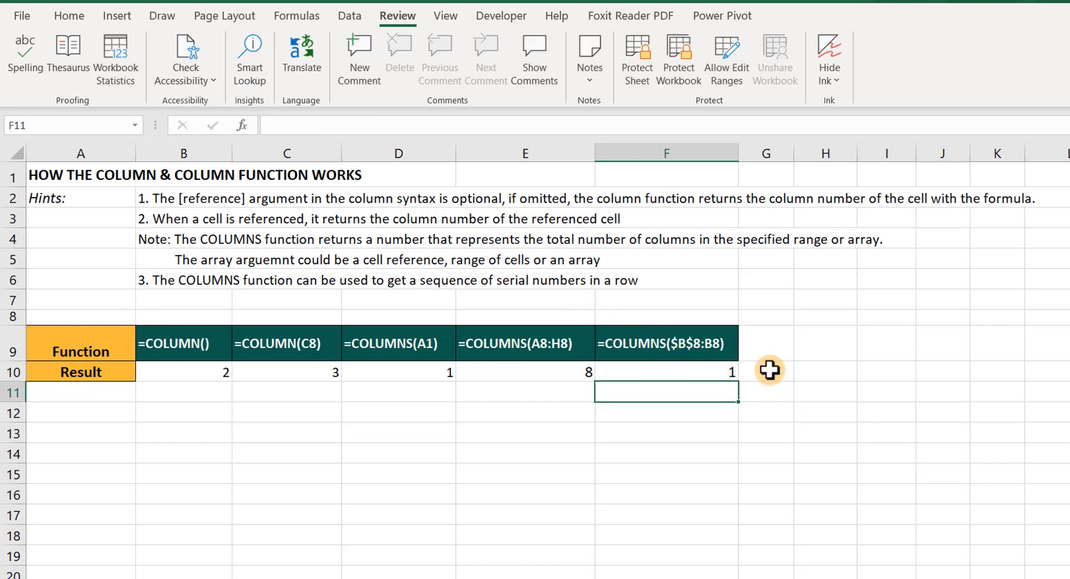
Step: Fill the F10 formula across row 10 through column L to create a running serial number sequence
left_click(719, 372)
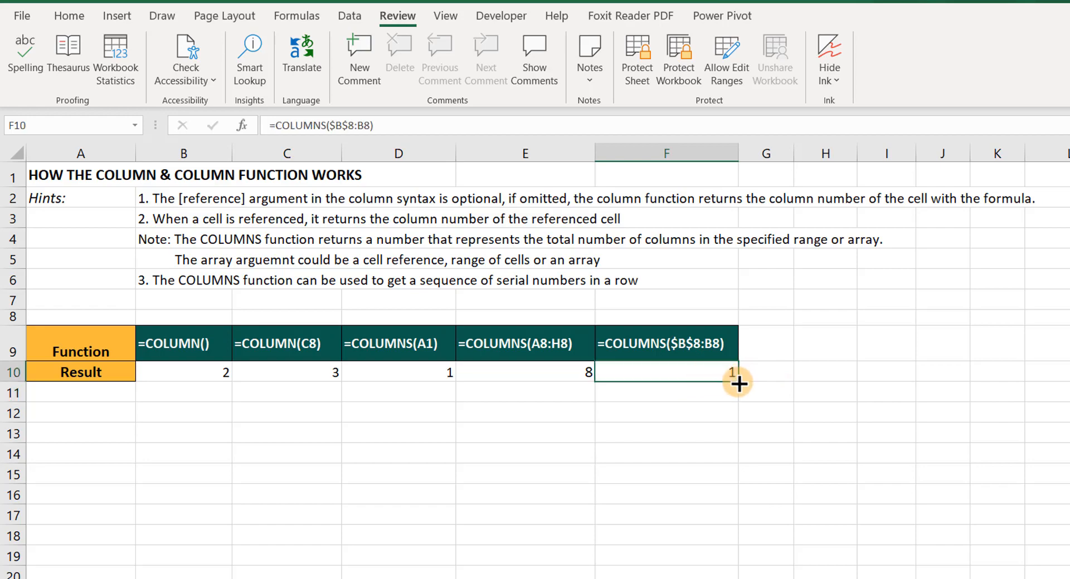
left_click_drag(763, 380, 1062, 390)
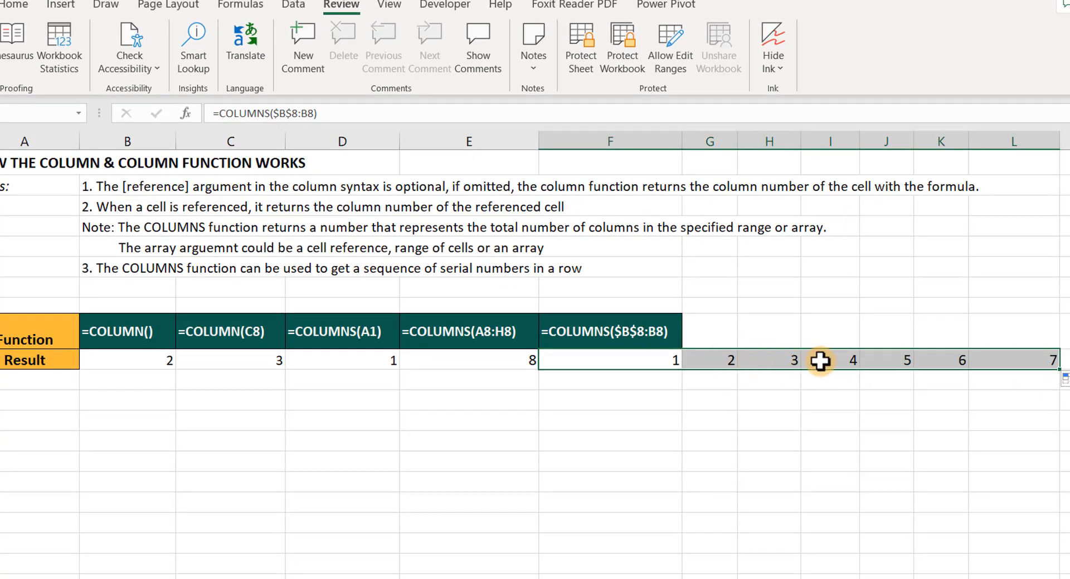
left_click(661, 363)
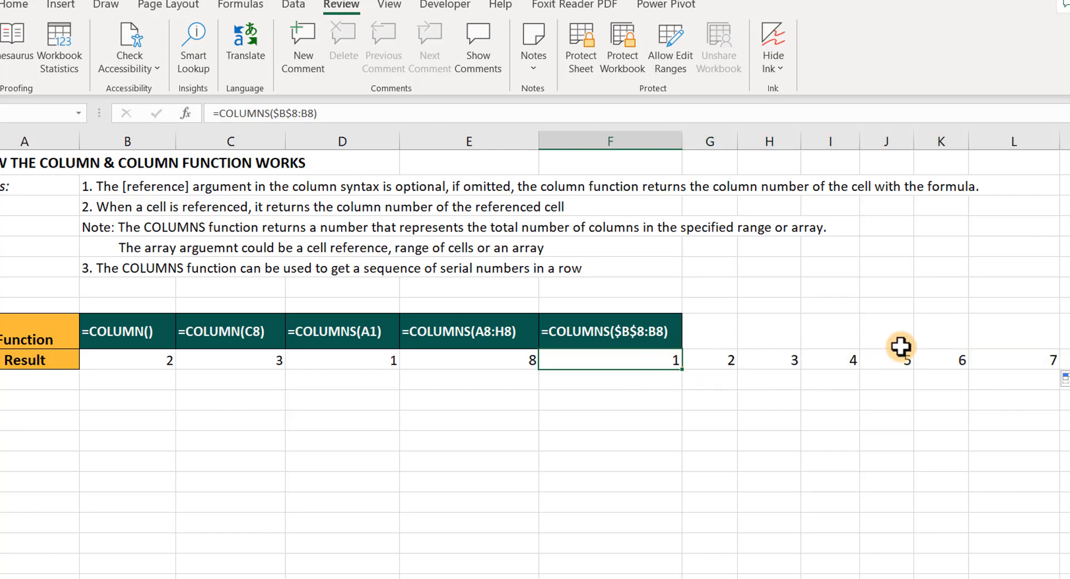